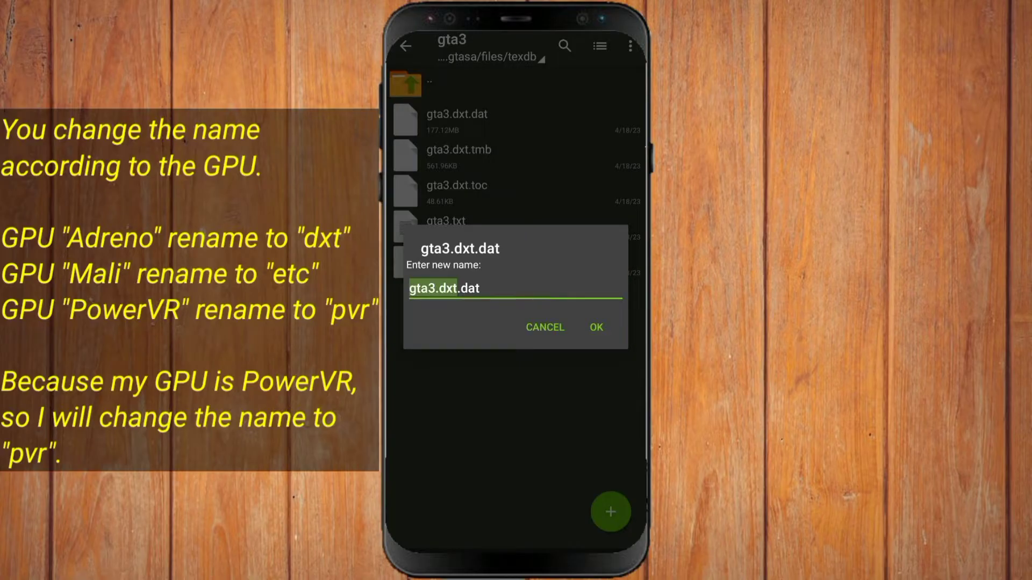
Rename gta3.dxt.dat to gta3.pvr.dat.
click(458, 181)
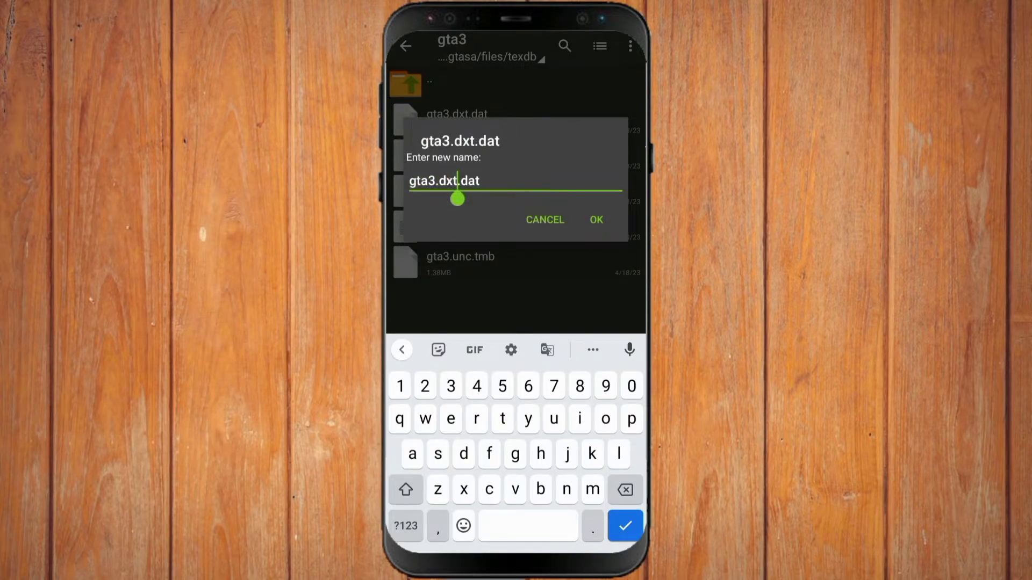
key(BackSpace)
key(BackSpace)
key(BackSpace)
text(pvr)
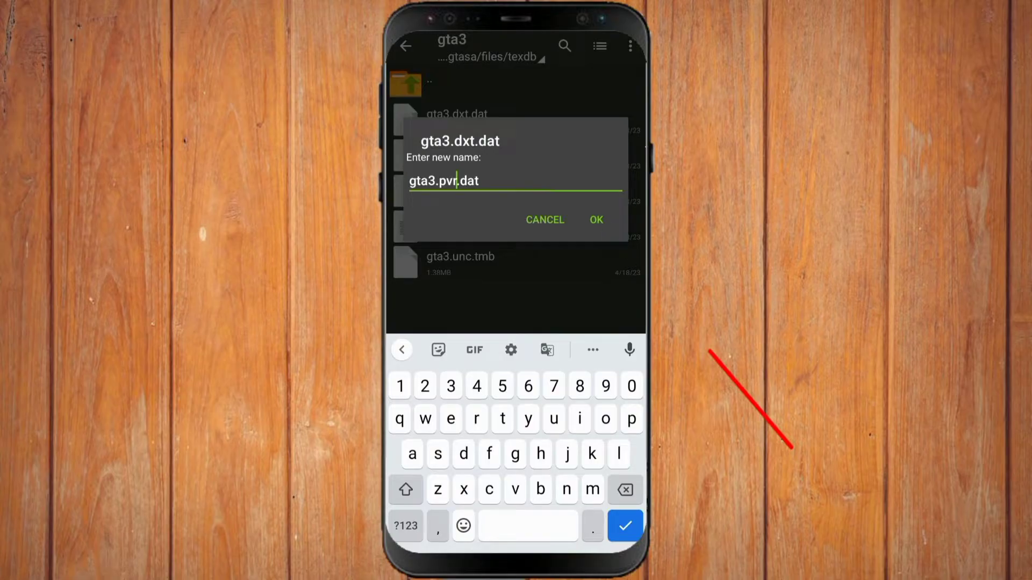
click(595, 220)
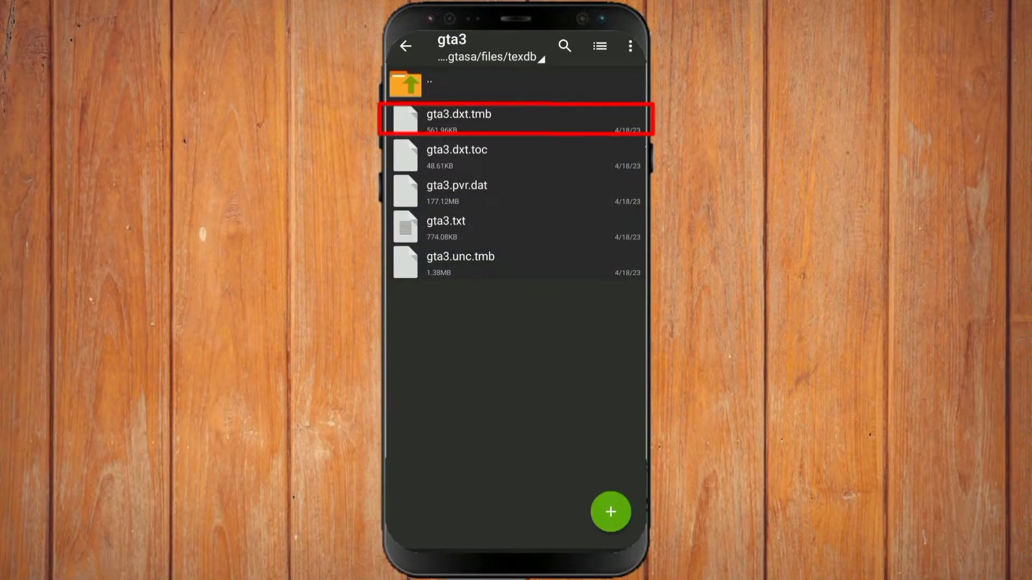
Rename gta3.dxt.tmb to gta3.pvr.tmb.
click(484, 119)
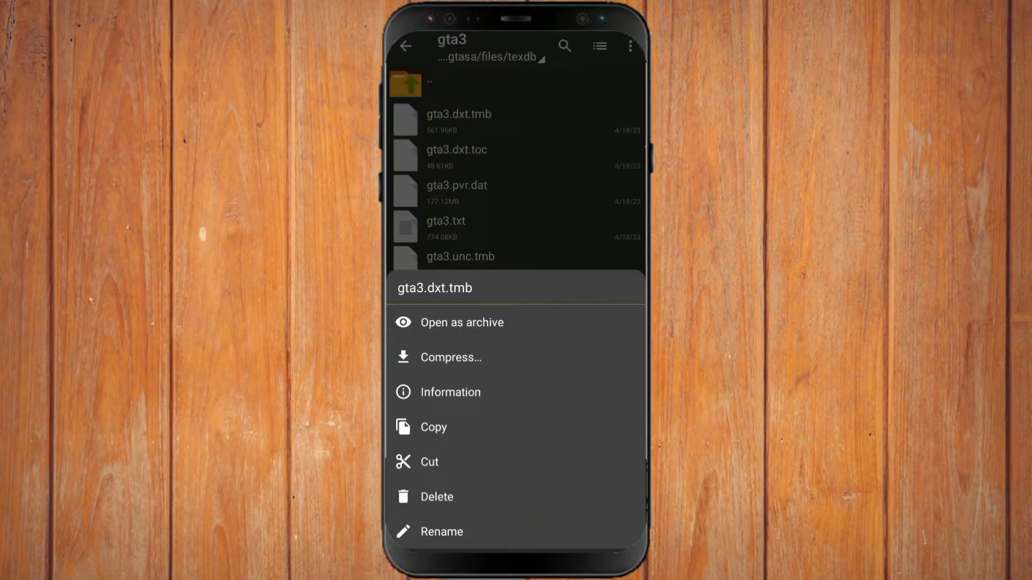
click(438, 533)
click(457, 180)
key(BackSpace)
key(BackSpace)
key(BackSpace)
text(gta3.p.tmb)
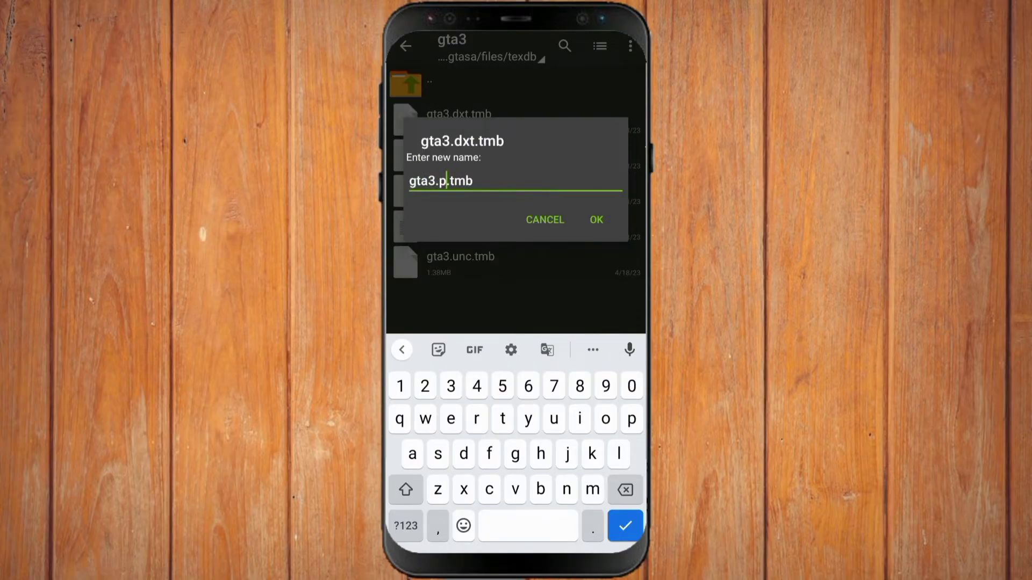
text(pvr)
click(595, 220)
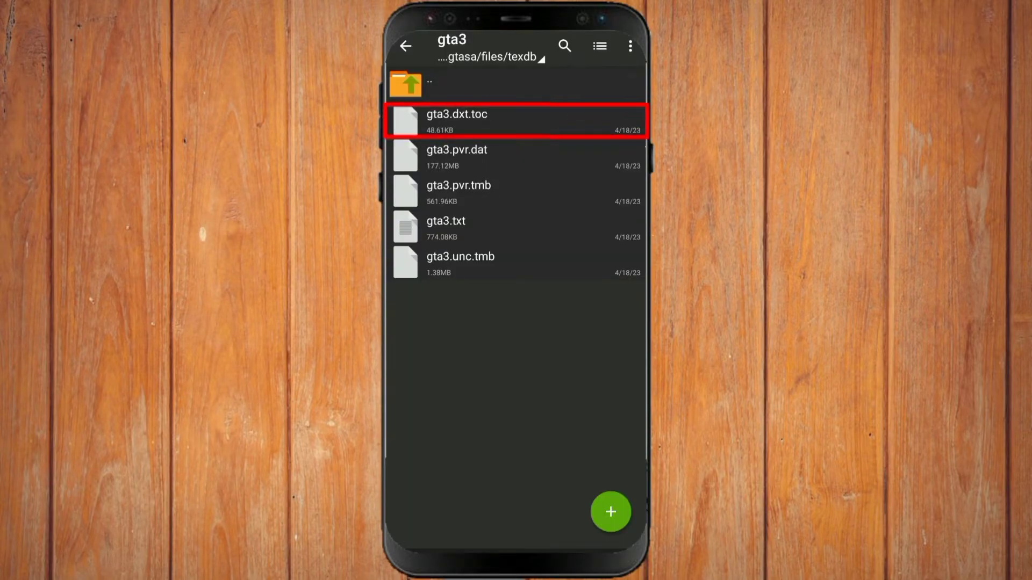
Rename gta3.dxt.toc to gta3.pvr.toc and return to the texdb folder.
click(484, 120)
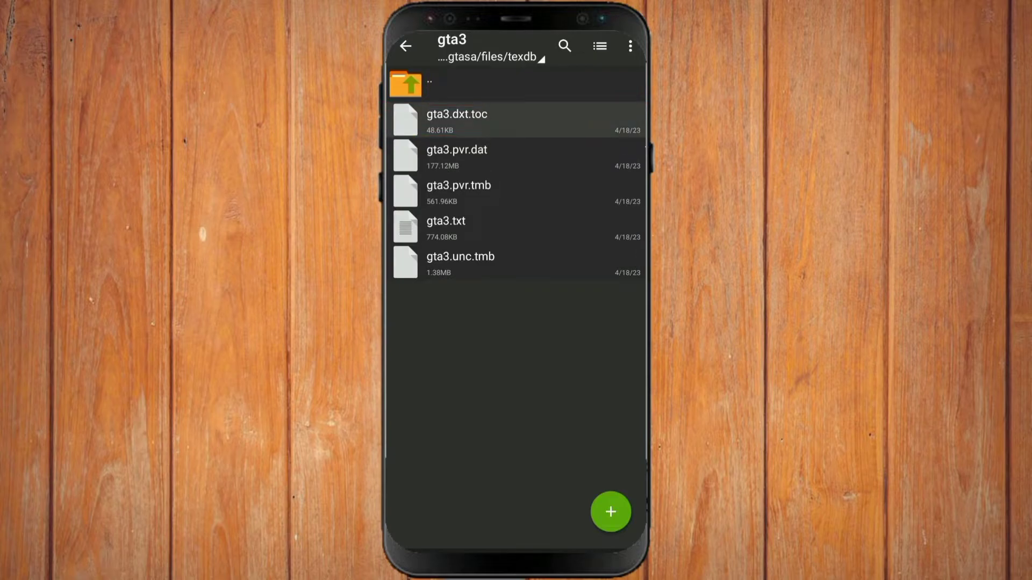
click(438, 532)
click(457, 195)
key(BackSpace)
key(BackSpace)
key(BackSpace)
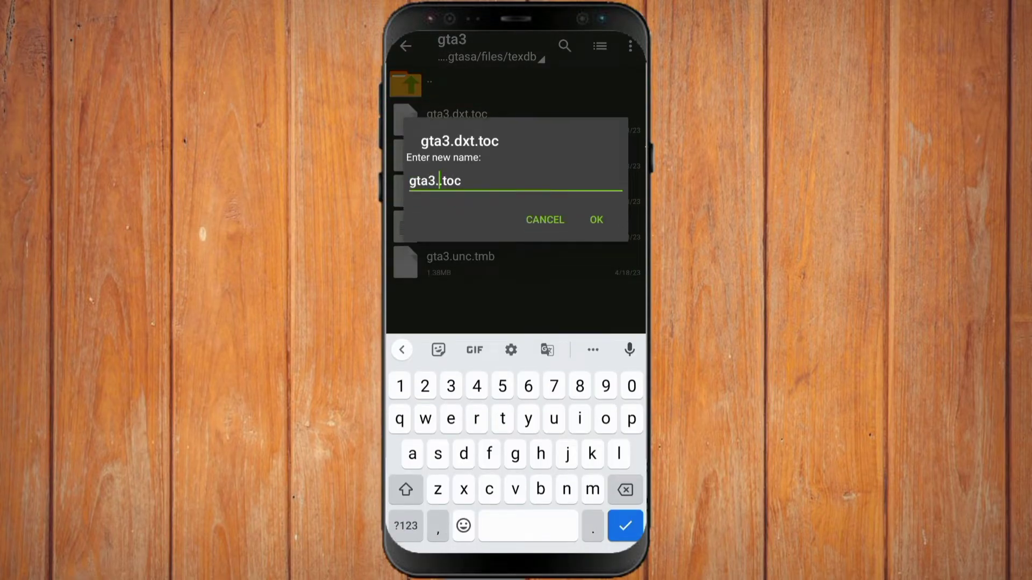
text(pvr)
click(596, 234)
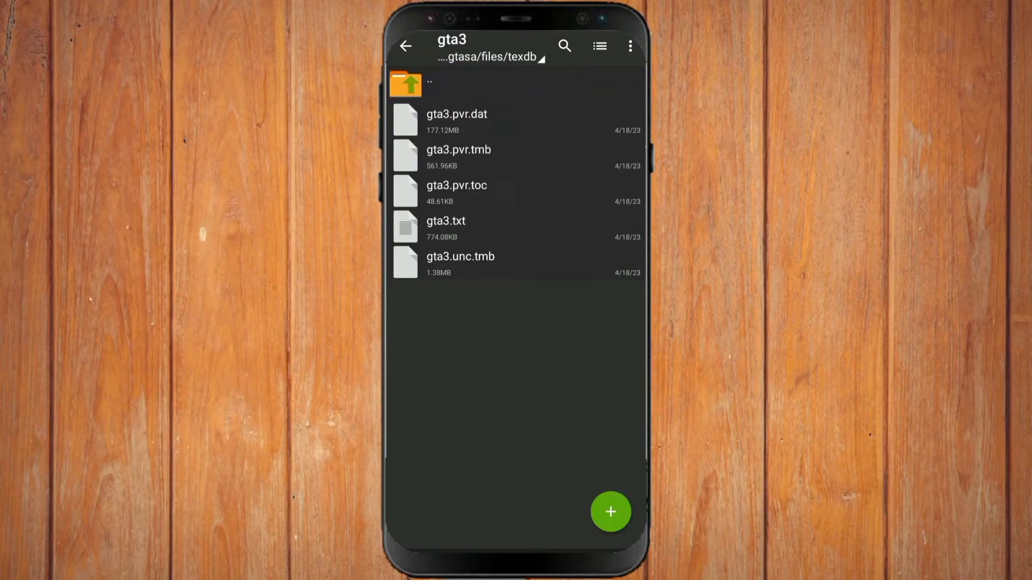
click(516, 83)
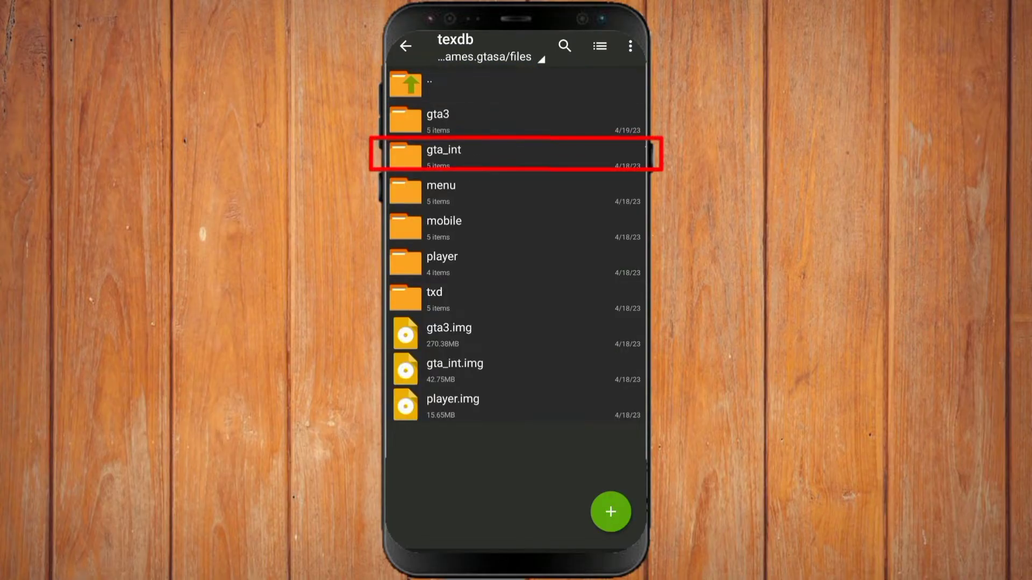
In the gta_int folder, rename gta_int.dxt.dat to gta_int.pvr.dat.
click(444, 154)
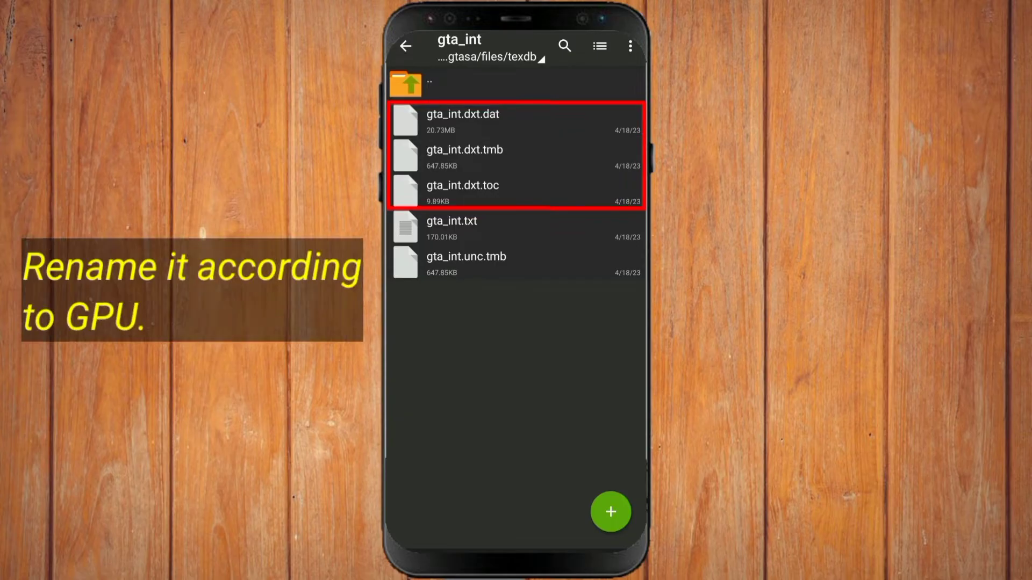
click(464, 121)
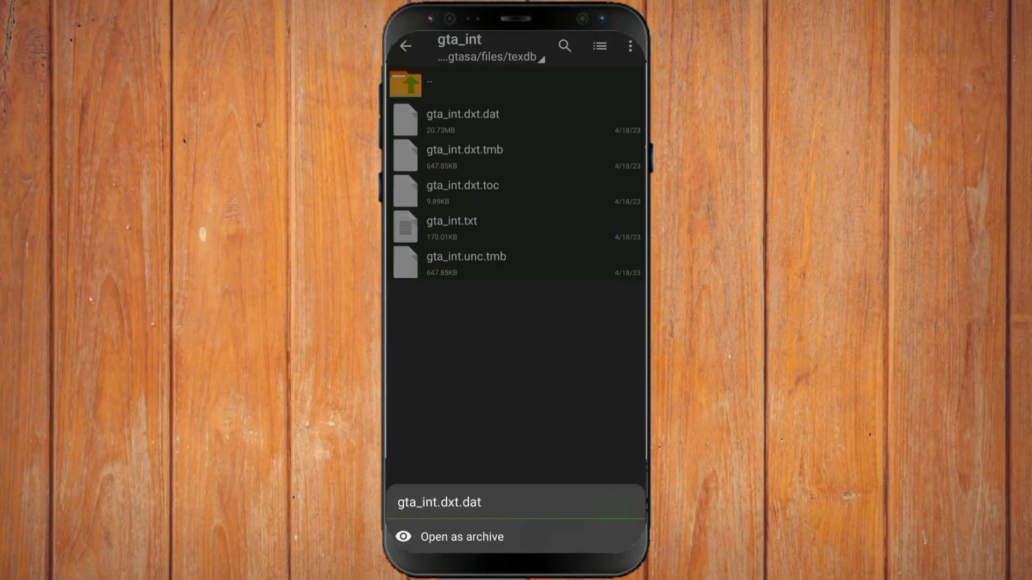
click(451, 495)
click(469, 181)
key(BackSpace)
key(BackSpace)
key(BackSpace)
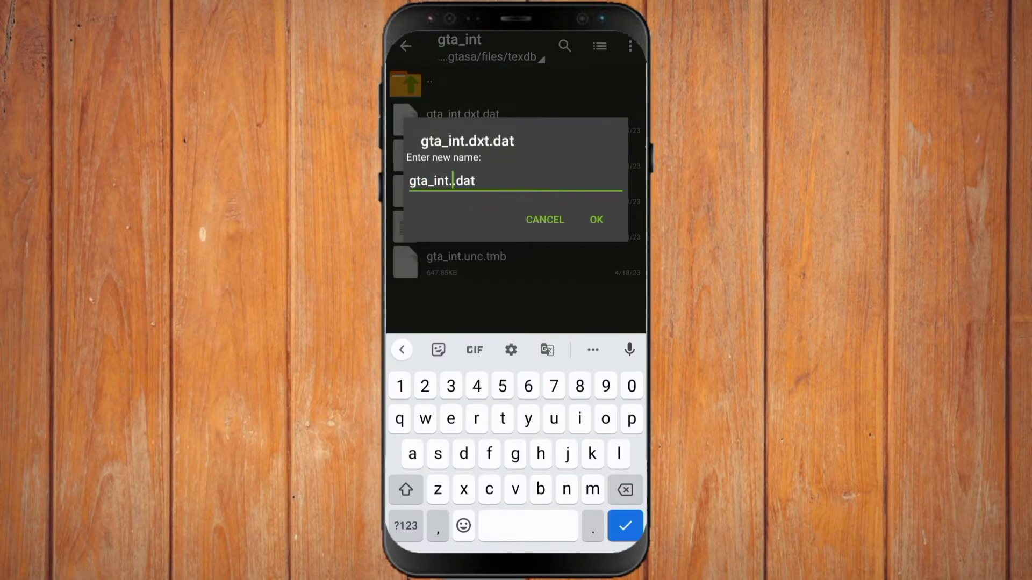
text(pvr)
click(596, 220)
Rename gta_int.dxt.tmb to gta_int.pvr.tmb.
click(464, 114)
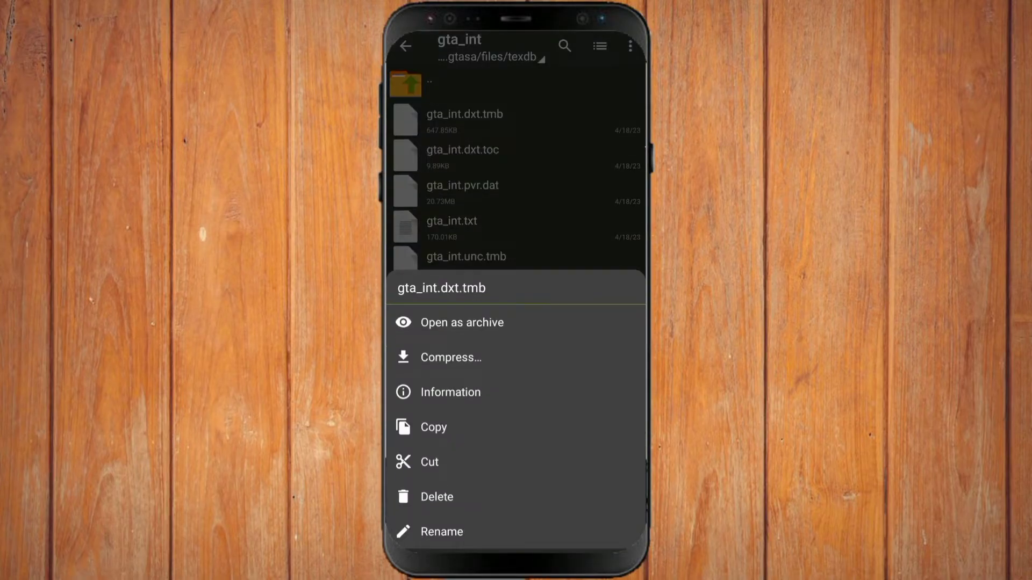
click(438, 532)
click(466, 180)
key(BackSpace)
key(BackSpace)
key(BackSpace)
text(p)
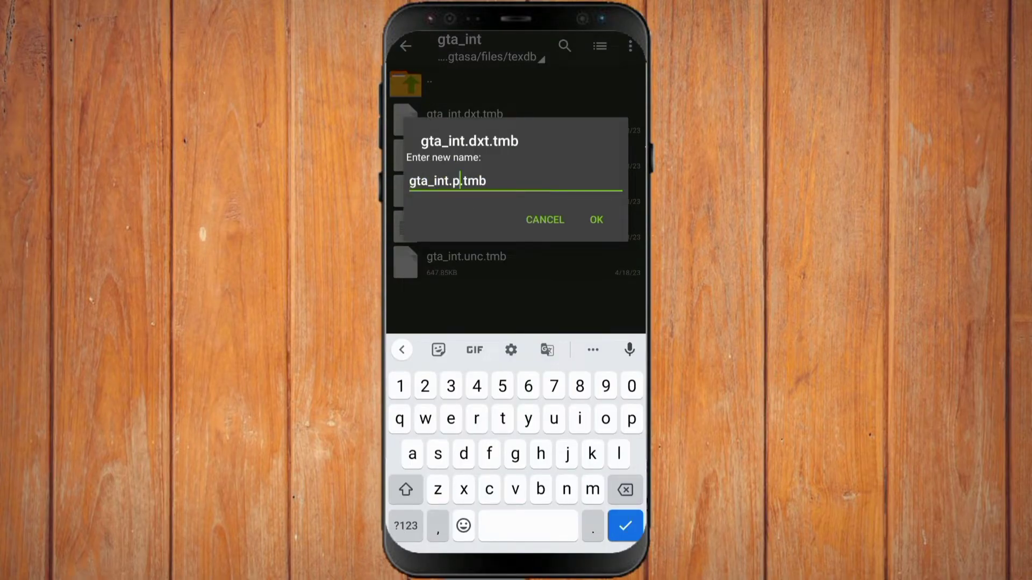
text(vr)
click(595, 220)
Rename gta_int.dxt.toc to gta_int.pvr.toc and return to the texdb folder.
click(463, 115)
click(438, 532)
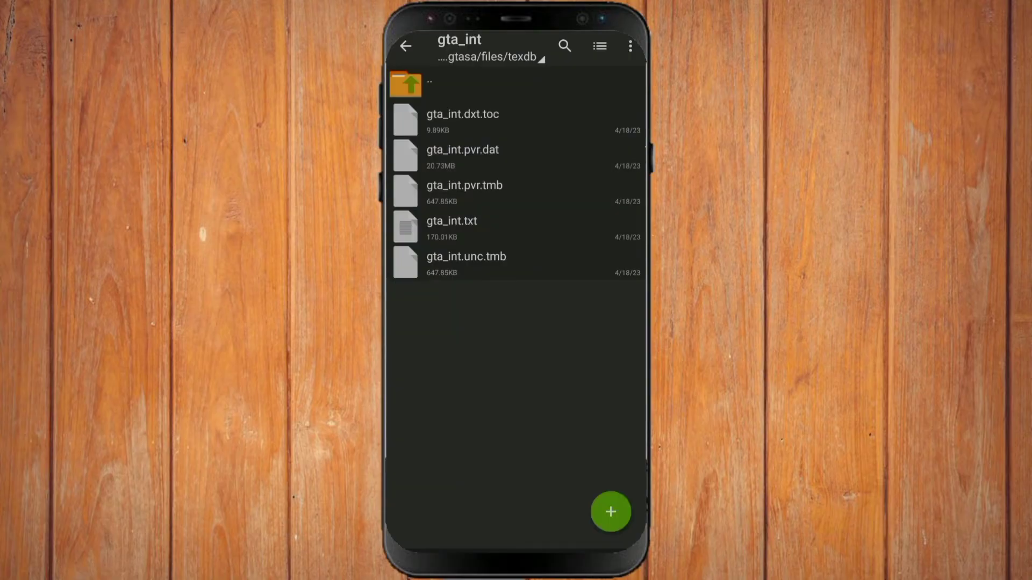
click(471, 180)
key(BackSpace)
key(BackSpace)
key(BackSpace)
text(pvr)
click(596, 219)
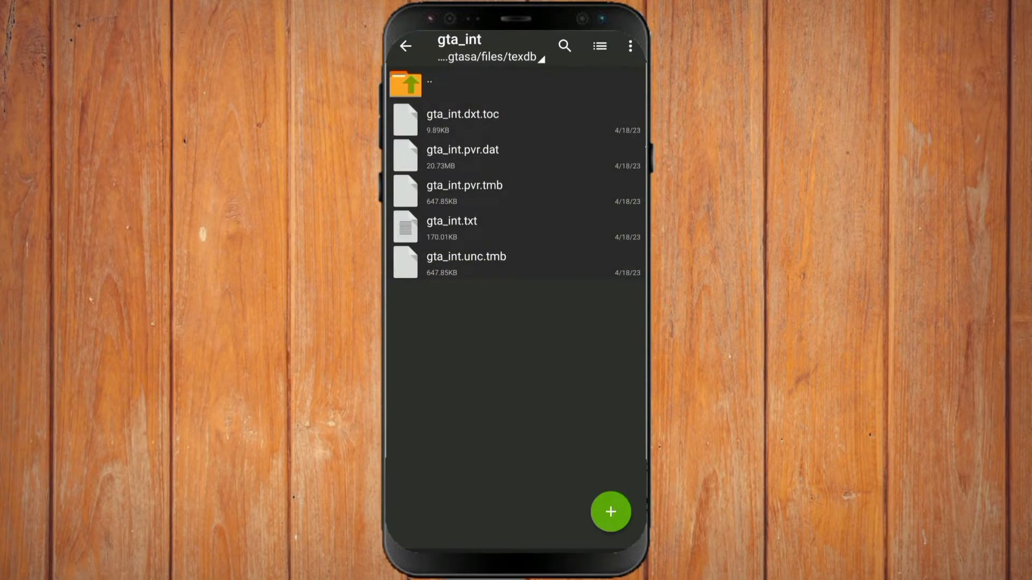
click(407, 82)
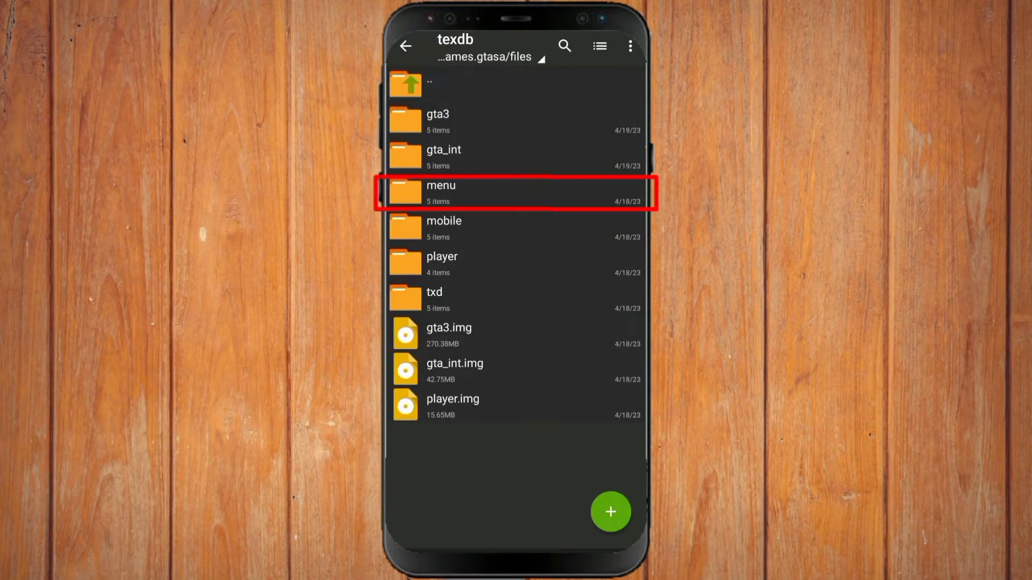
Under menu, rename mobile.dxt.toc to mobile.pvr.toc and return to texdb.
click(441, 192)
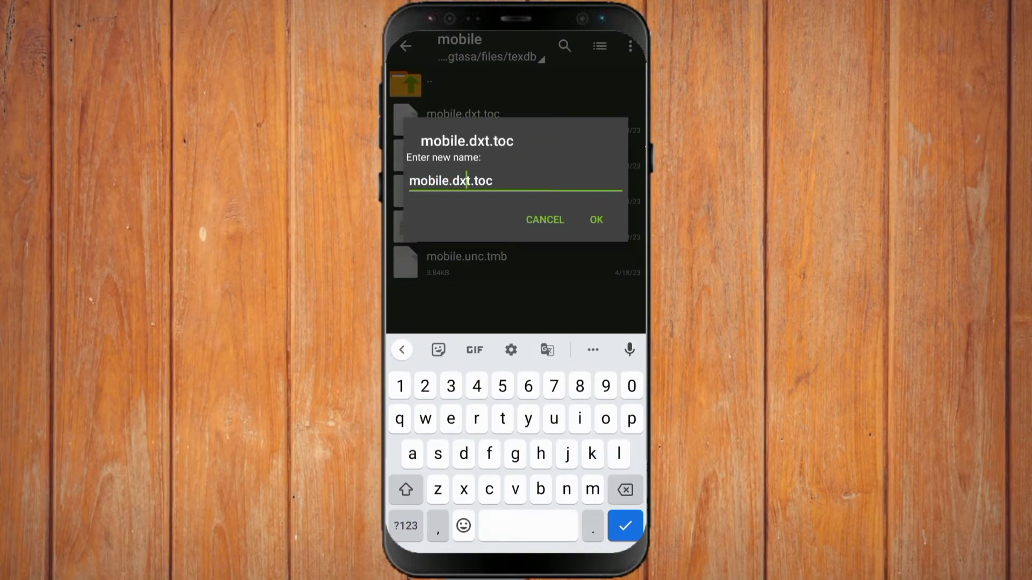
key(BackSpace)
key(BackSpace)
key(BackSpace)
text(pvr)
key(Return)
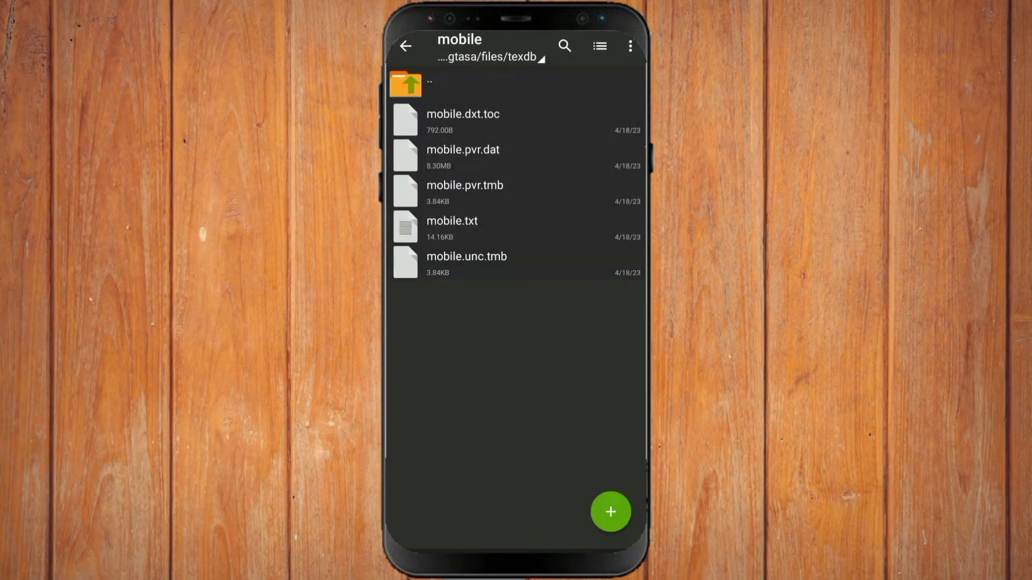
key(Escape)
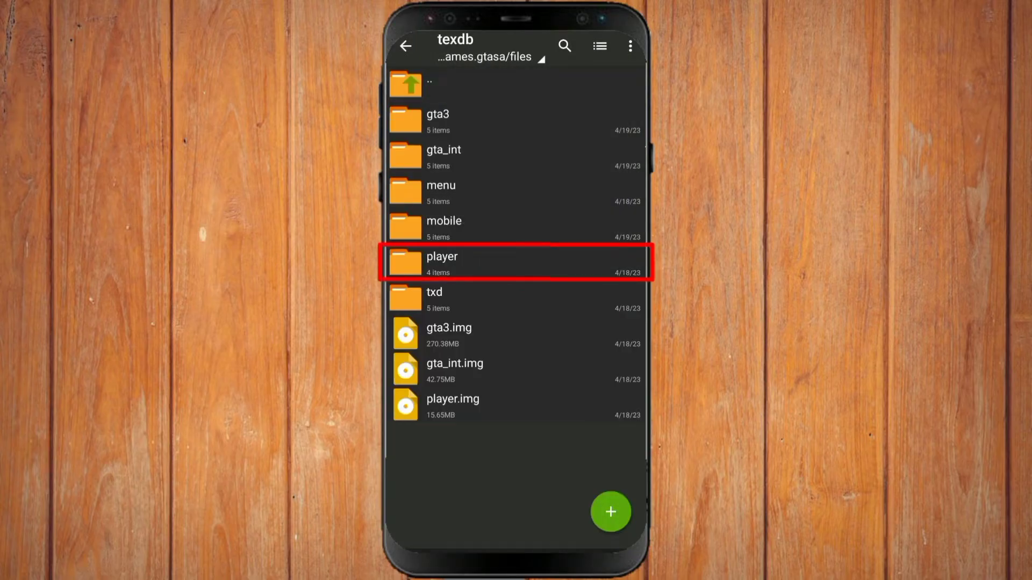
Open the player folder to check whether its texture files already use pvr.
click(443, 257)
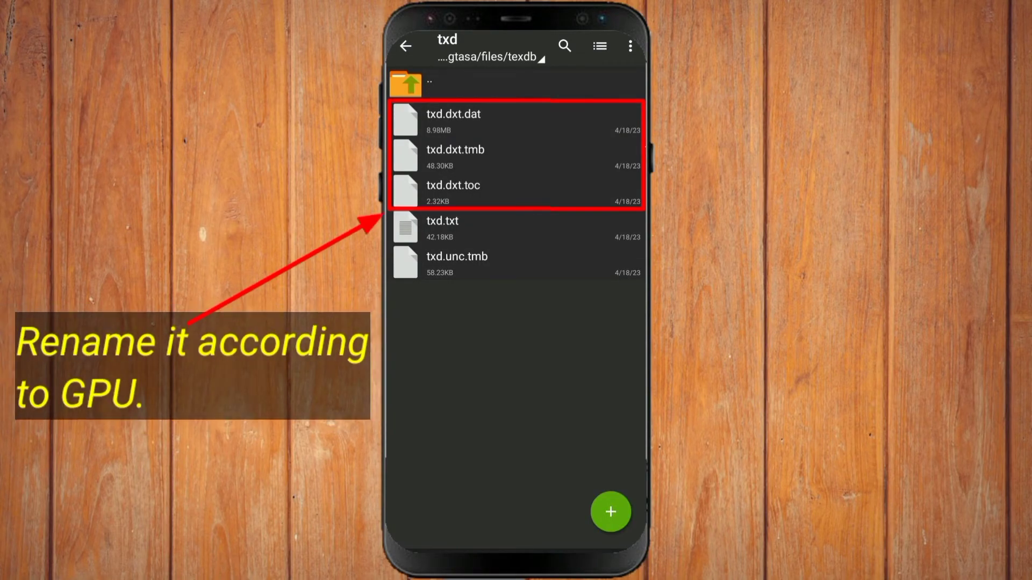
Rename txd.dxt.dat to txd.pvr.dat.
click(484, 119)
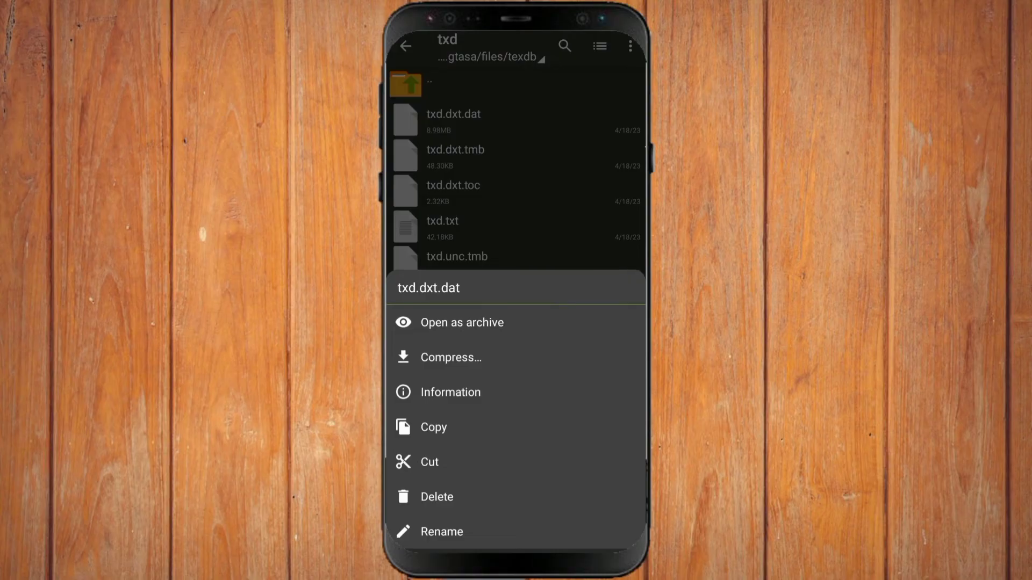
click(439, 533)
click(449, 181)
key(BackSpace)
key(BackSpace)
key(BackSpace)
text(pvr)
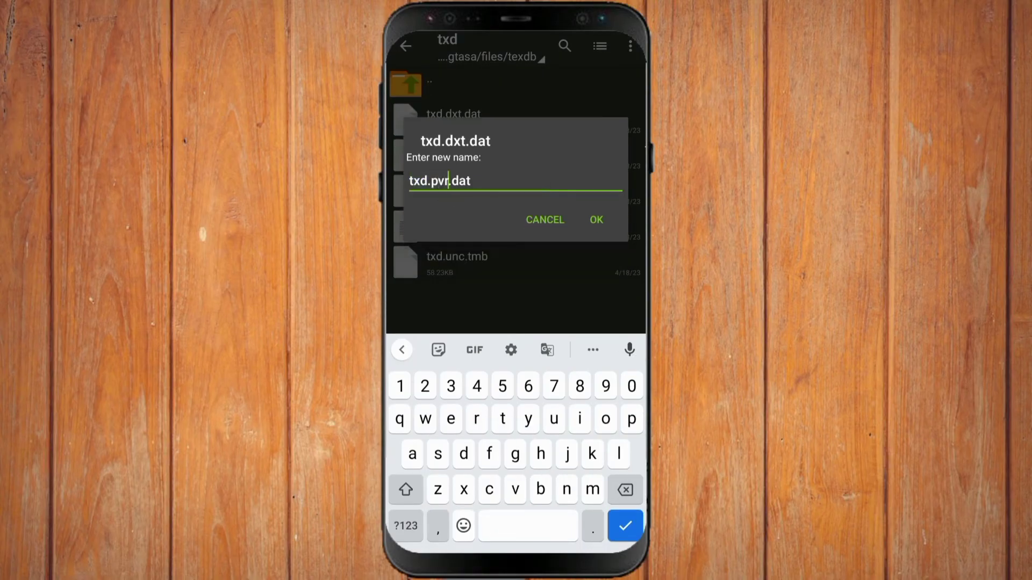
click(596, 219)
Rename txd.dxt.tmb to txd.pvr.tmb.
click(484, 120)
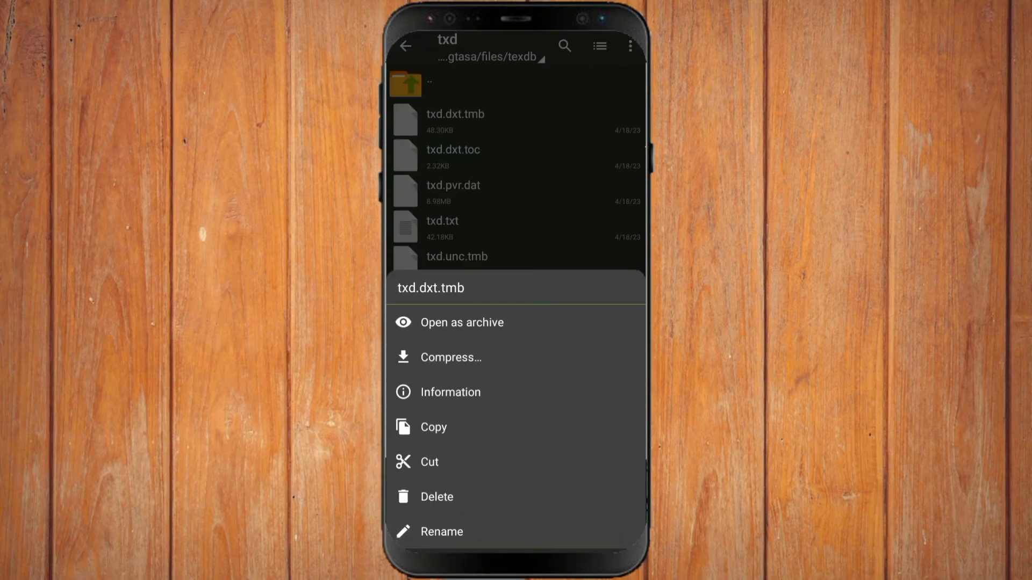
click(440, 533)
click(449, 180)
key(BackSpace)
key(BackSpace)
key(BackSpace)
text(pvr)
click(595, 220)
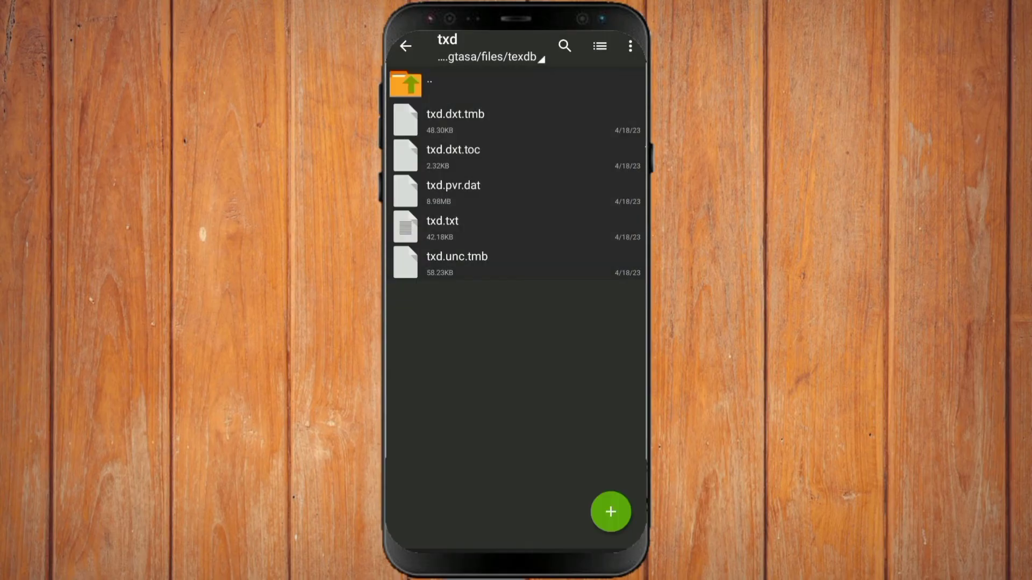
Rename txd.dxt.toc to txd.pvr.toc and return to the texdb folder.
click(485, 119)
click(440, 533)
click(448, 181)
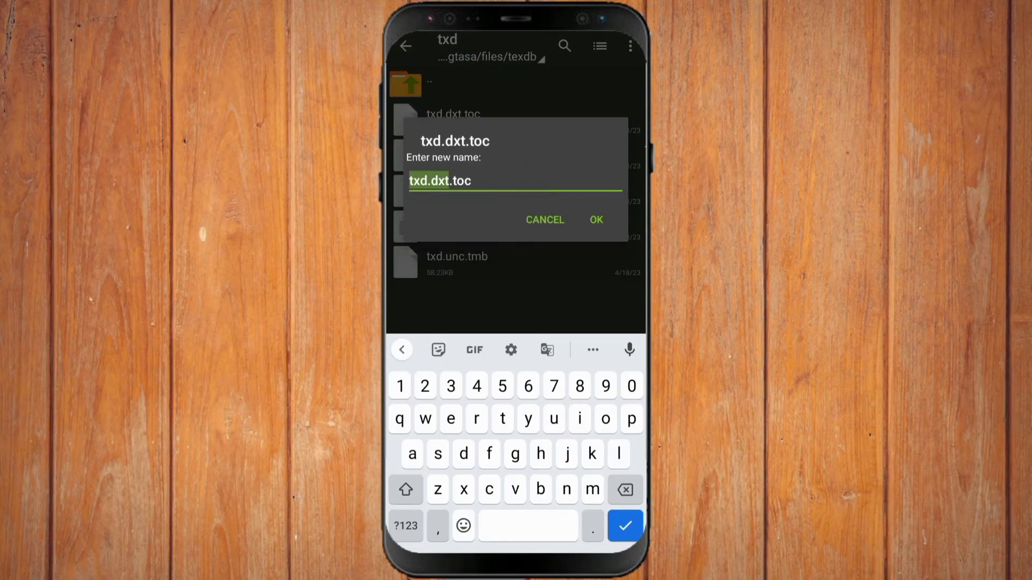
key(BackSpace)
key(BackSpace)
key(BackSpace)
text(pvr)
click(595, 220)
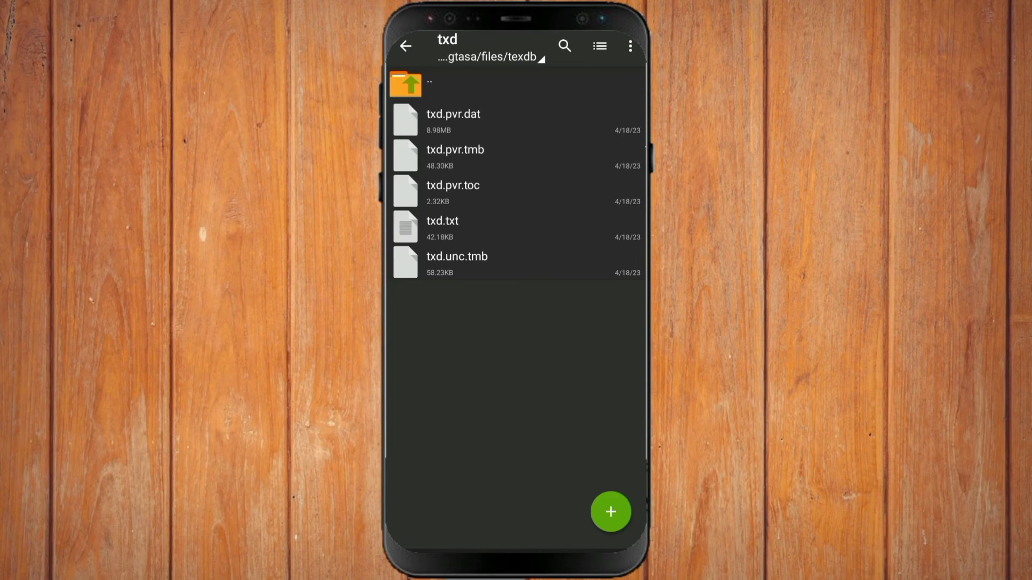
click(429, 80)
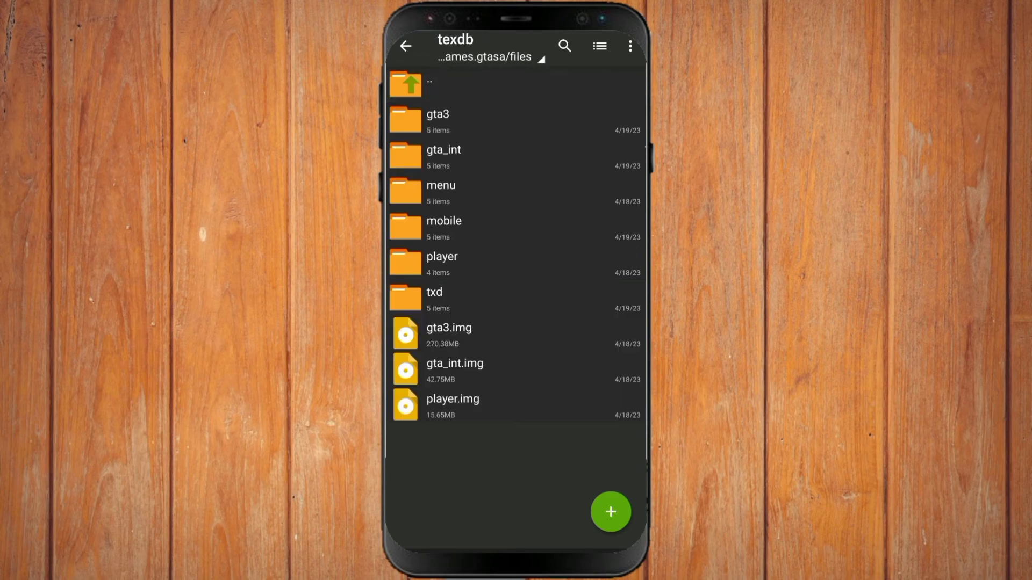